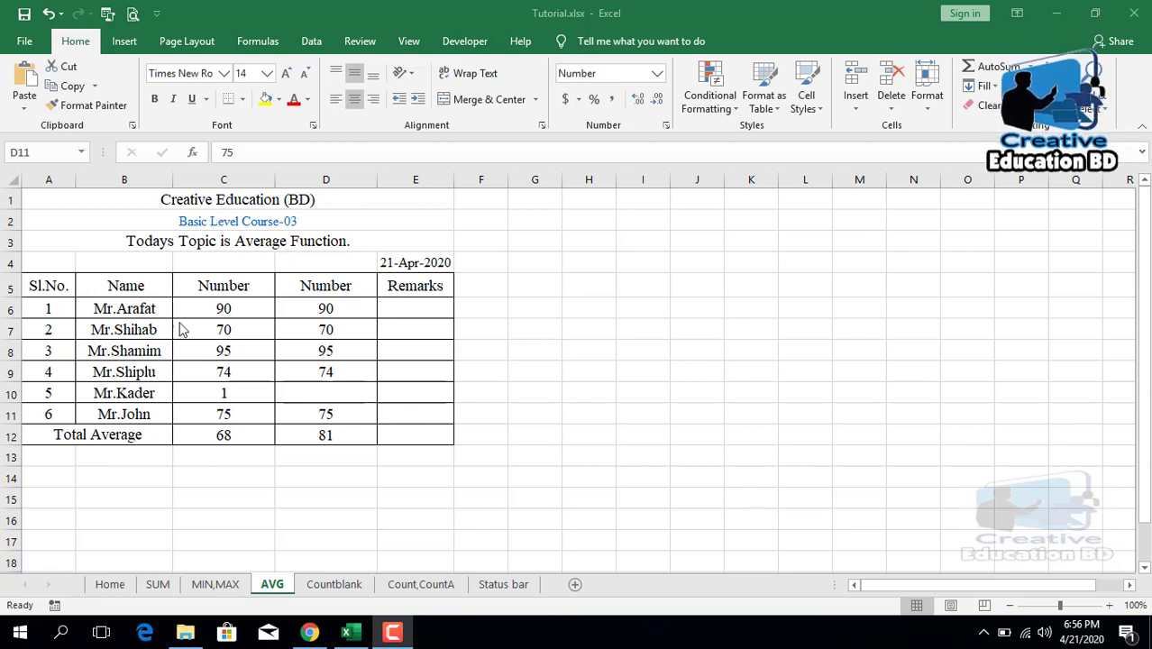
# Enter 0 as the second Number score in cell D10
pyautogui.click(258, 242)
pyautogui.click(258, 240)
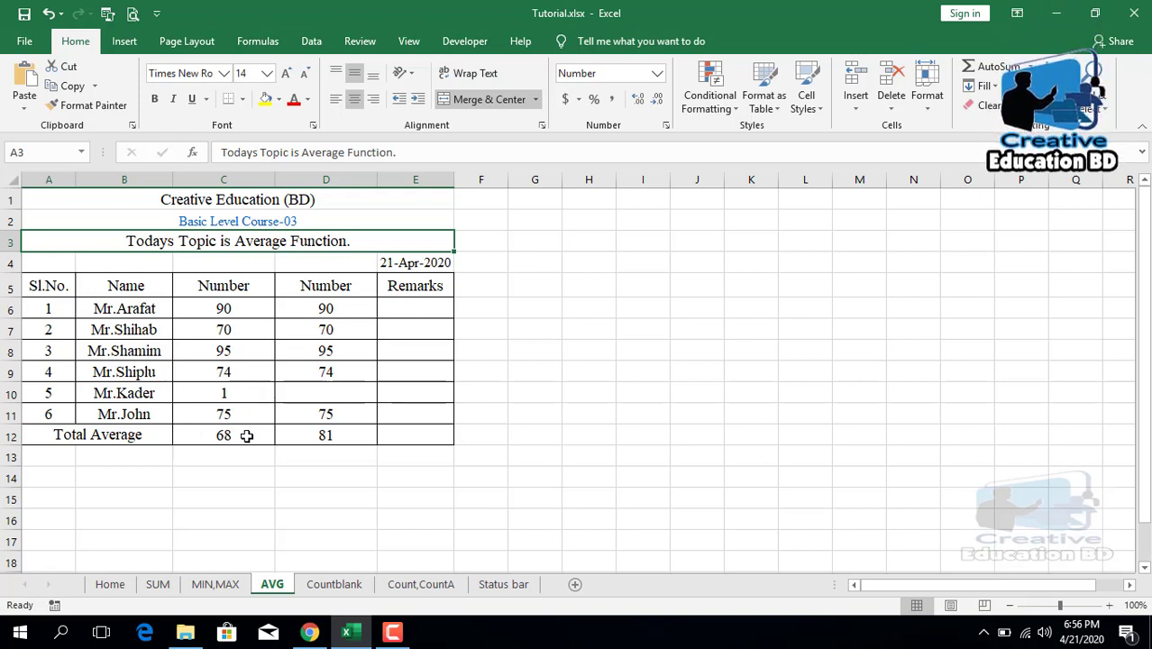
pyautogui.click(322, 393)
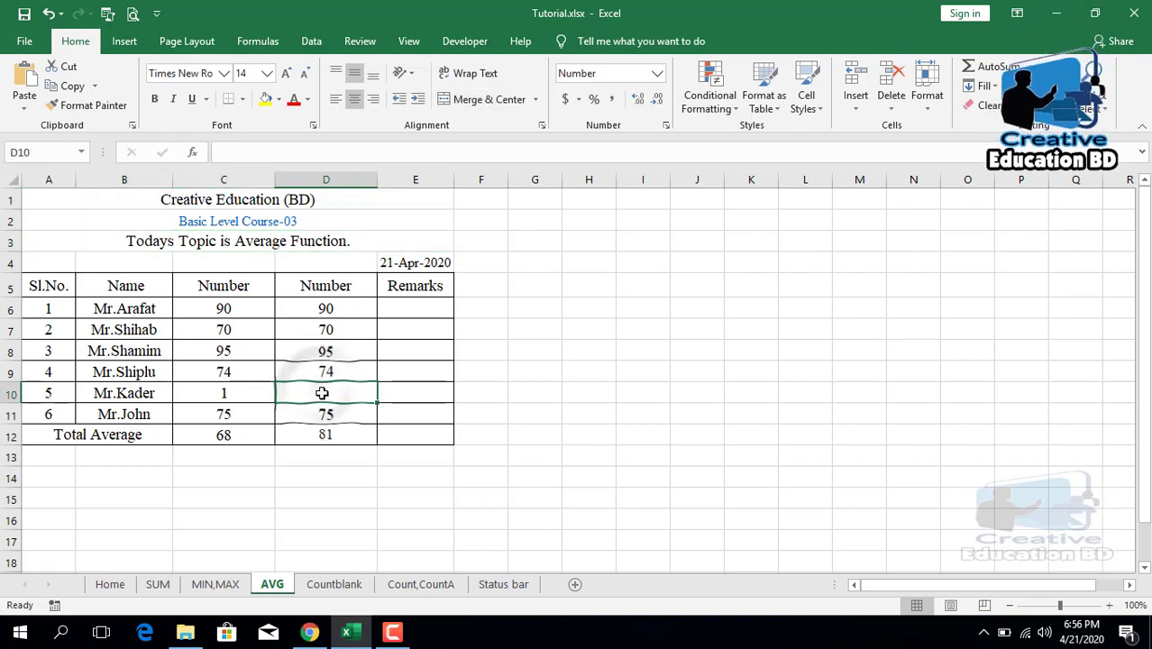
pyautogui.write('0')
pyautogui.press('Return')
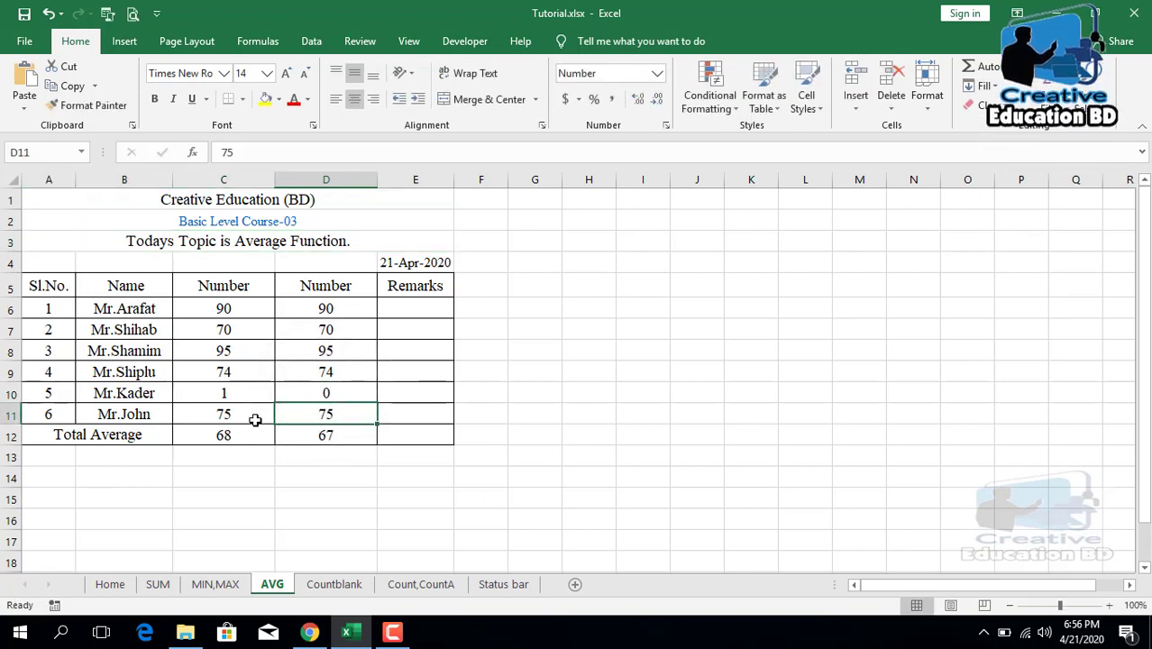
# Clear both Total Average values in C12:D12
pyautogui.click(133, 435)
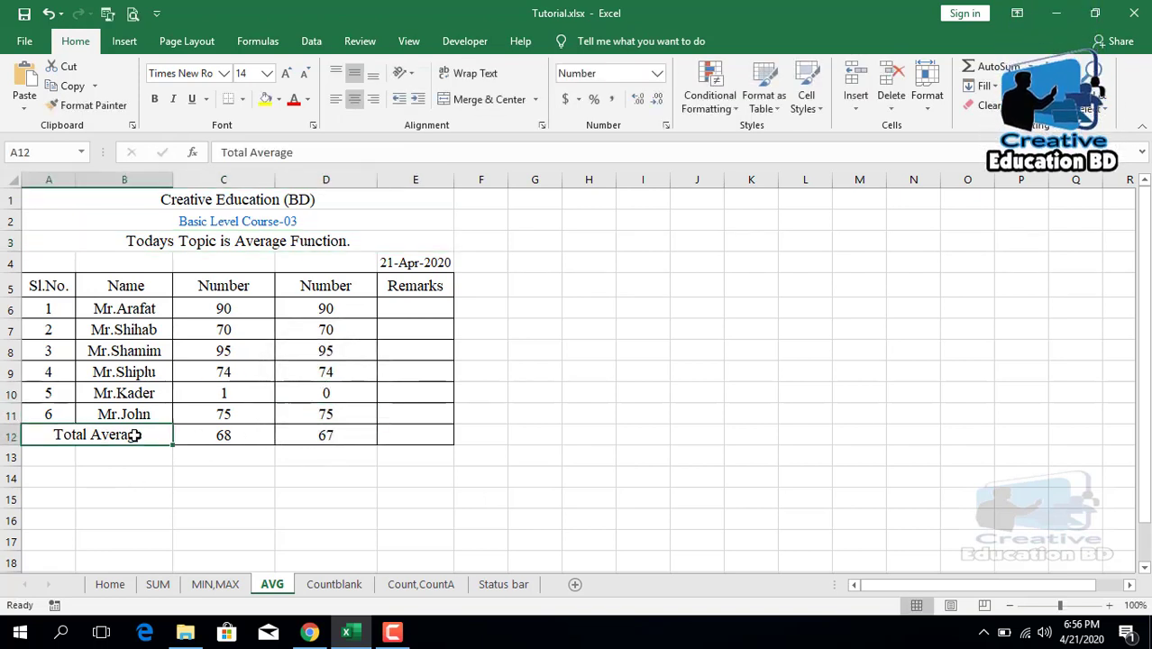
pyautogui.click(234, 435)
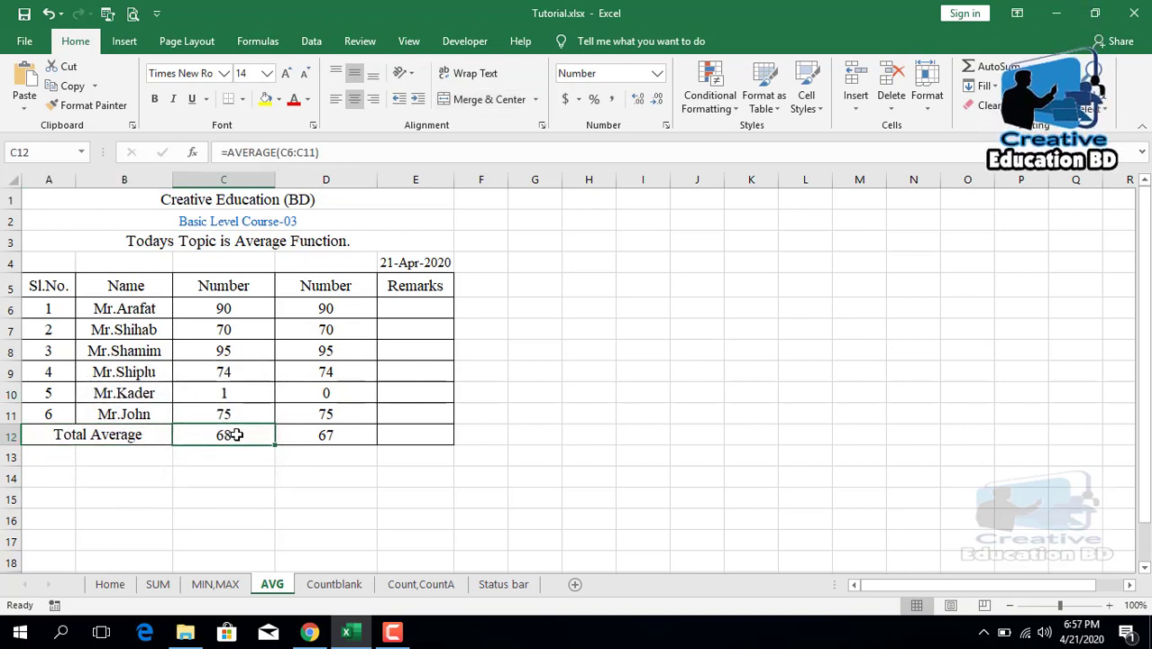
pyautogui.hotkey('shift', 'Right')
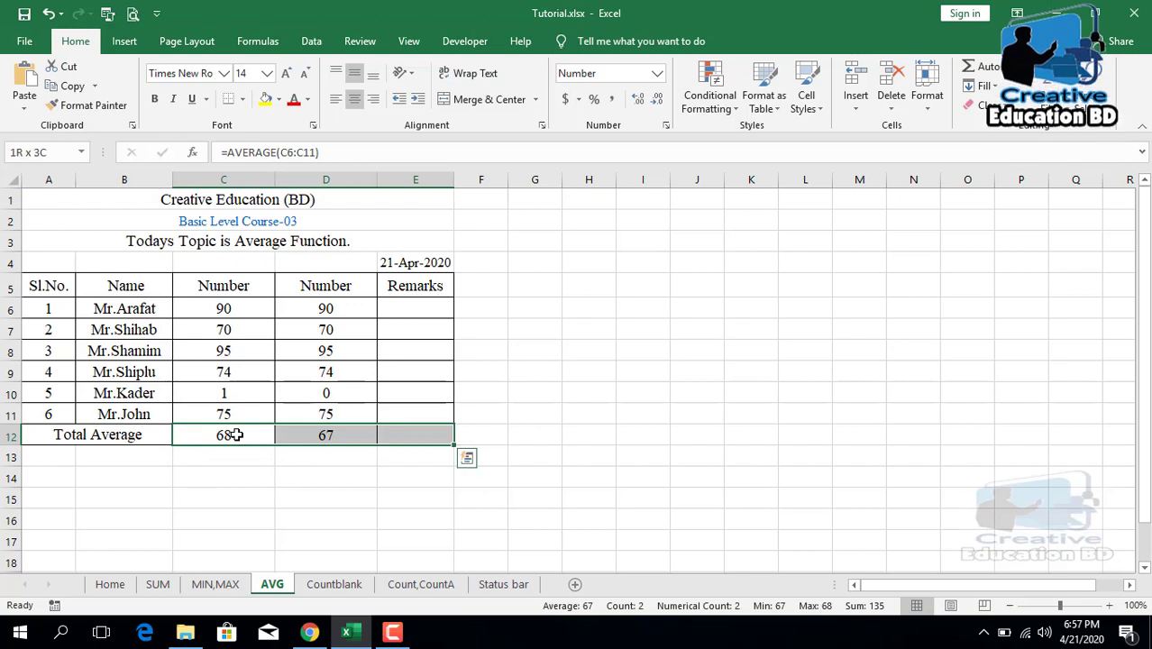
pyautogui.hotkey('shift', 'Left')
pyautogui.press('Delete')
pyautogui.click(236, 435)
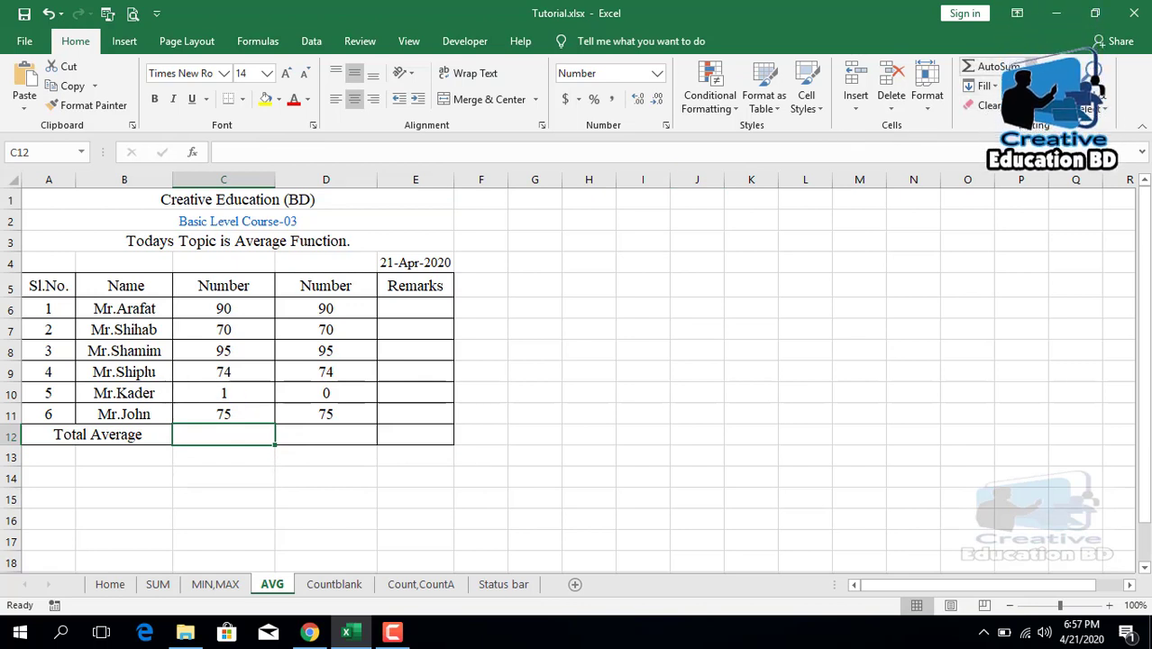
# Put an AutoSum Average formula =AVERAGE(C6:C11) in C12, showing 68
pyautogui.click(1028, 66)
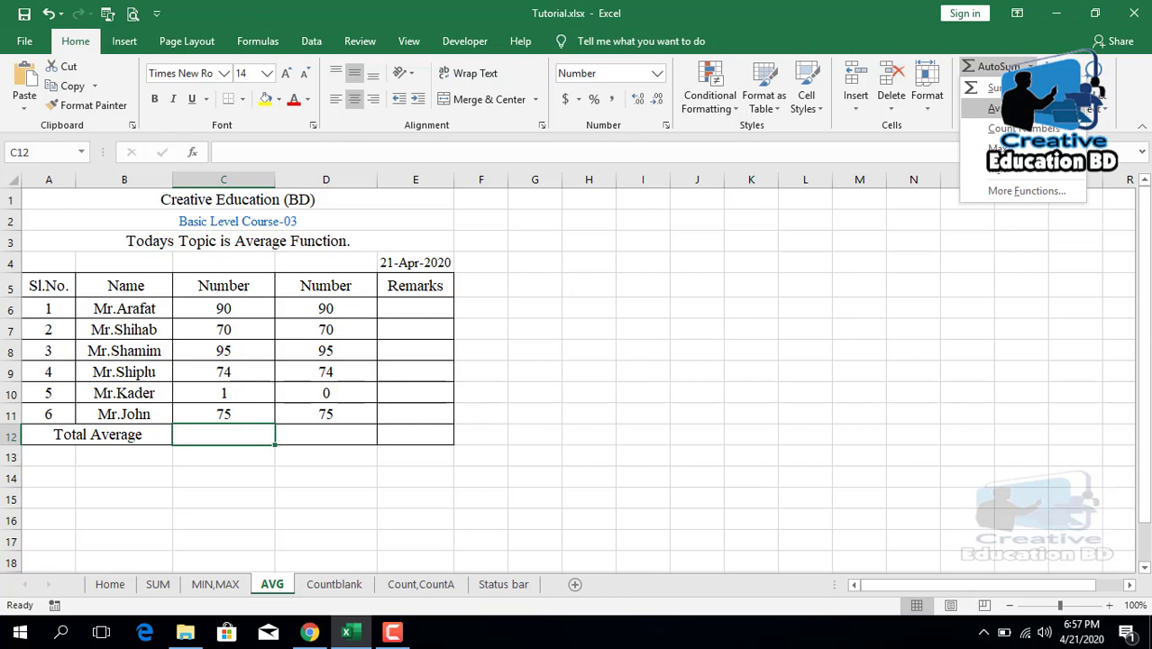
pyautogui.click(996, 108)
pyautogui.press('Return')
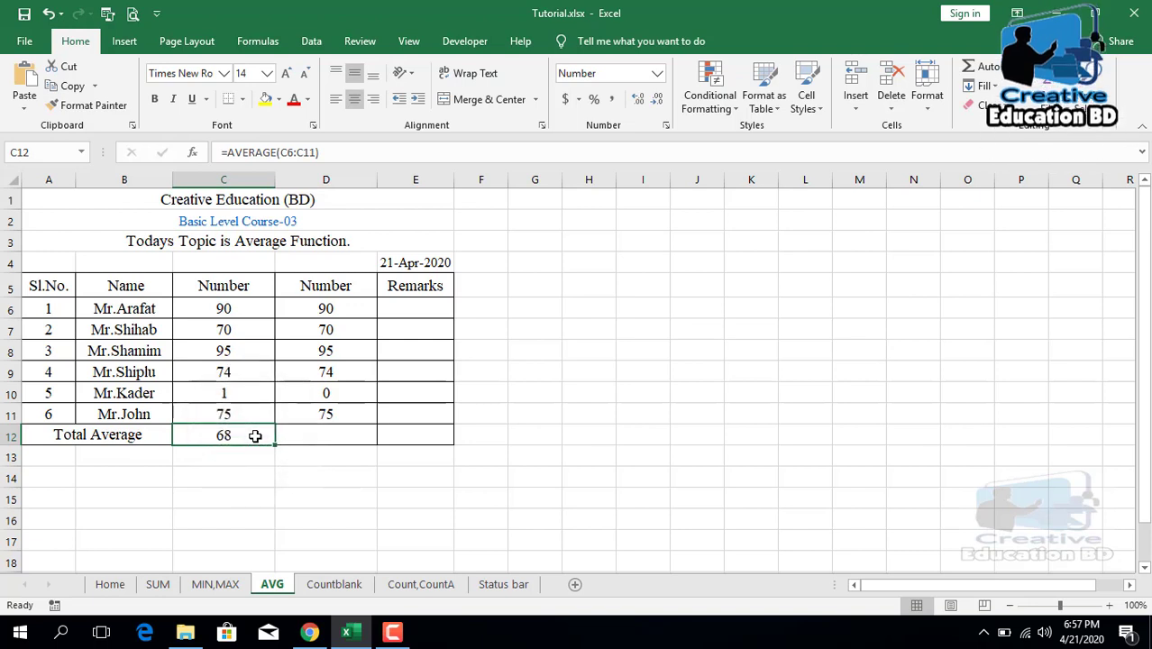
pyautogui.click(331, 436)
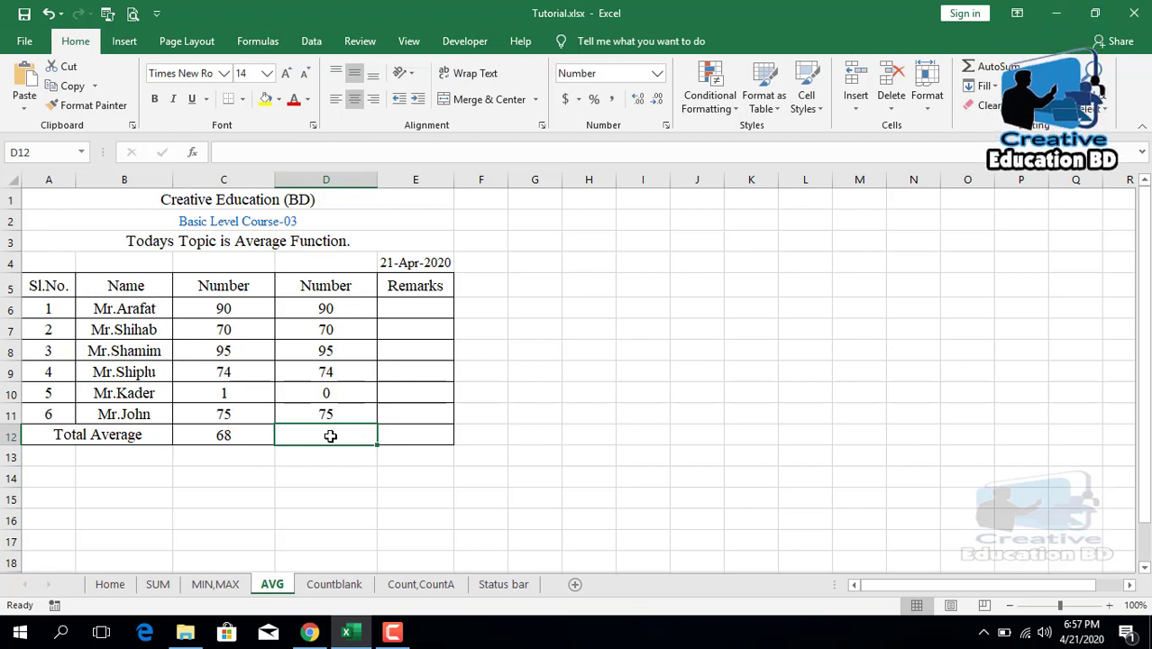
# Enter =AVERAGE(D6:D11) in D12 over the six scores, giving 67
pyautogui.write('=')
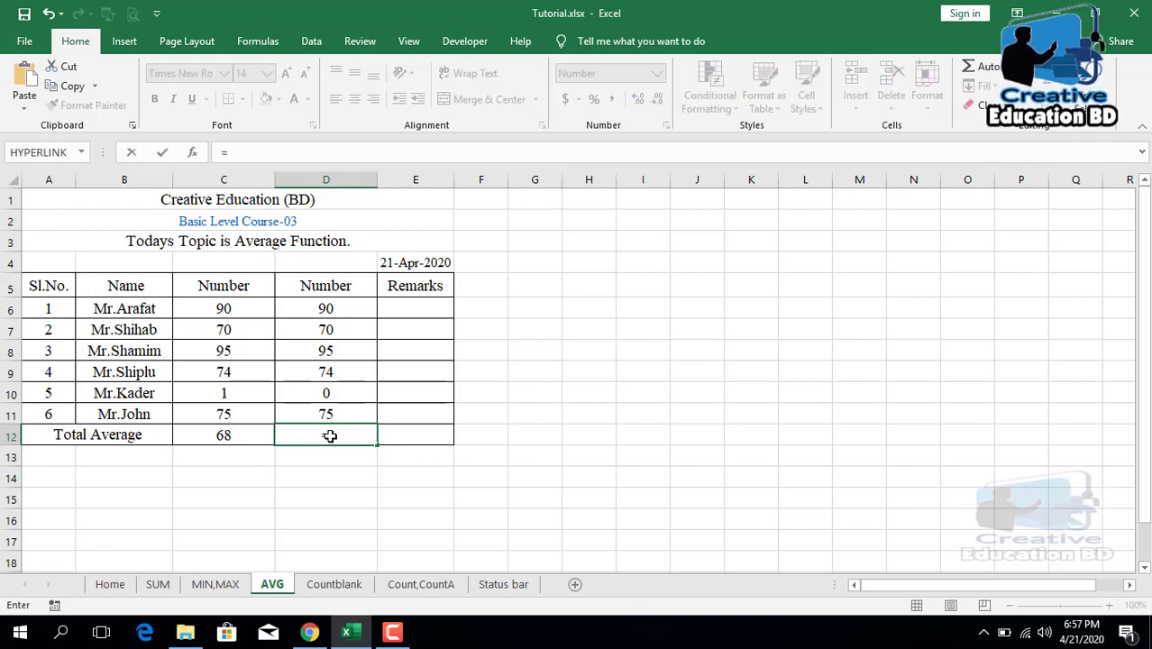
pyautogui.write('av')
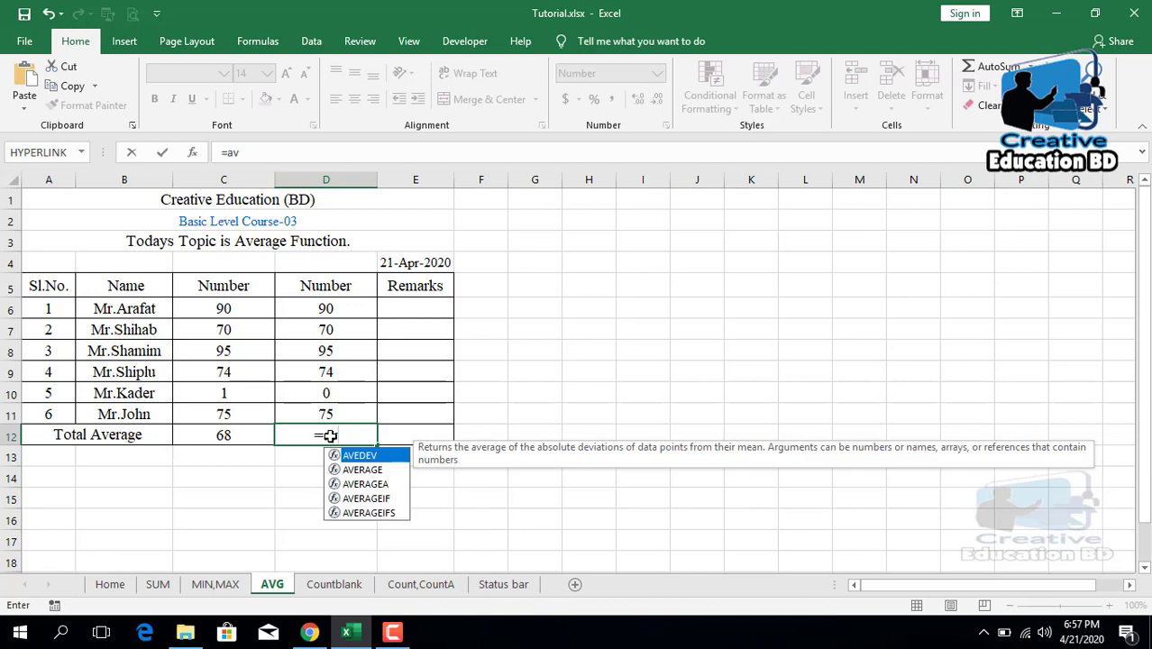
pyautogui.press('Down')
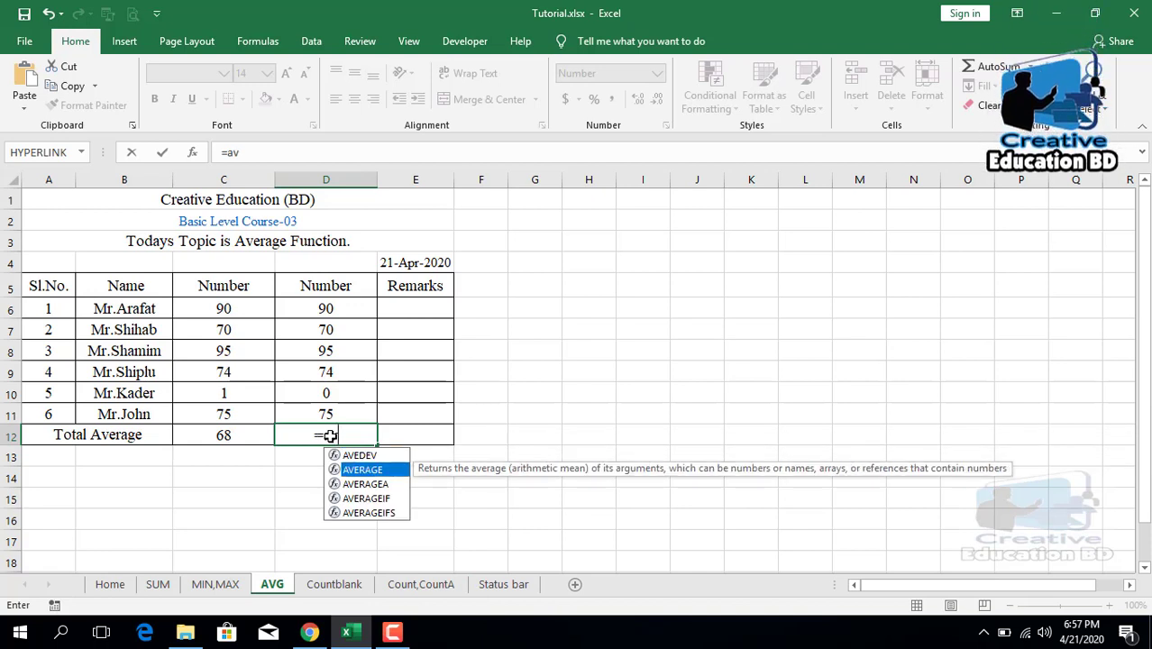
pyautogui.press('Down')
pyautogui.press('Down')
pyautogui.press('Up')
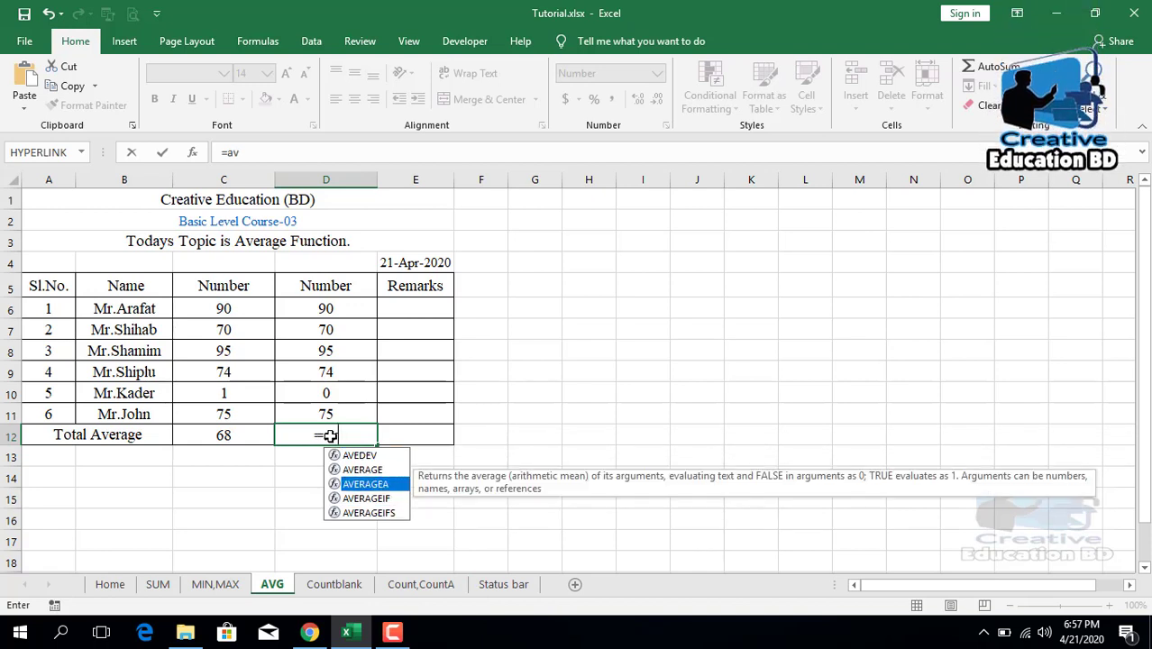
pyautogui.press('Up')
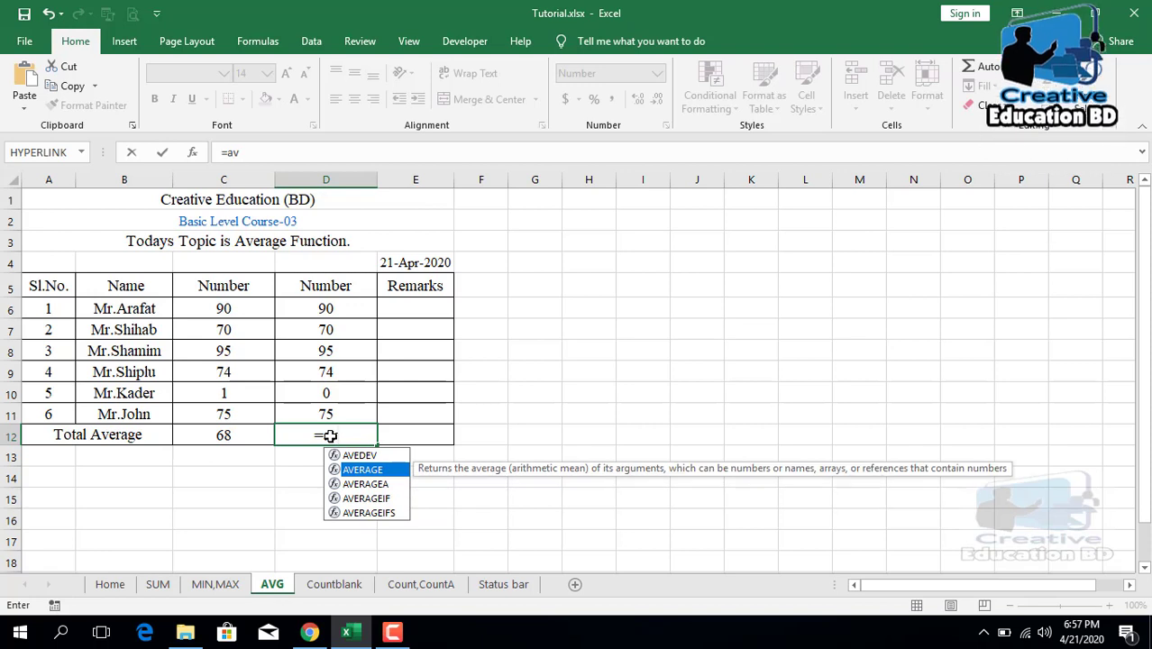
pyautogui.press('Tab')
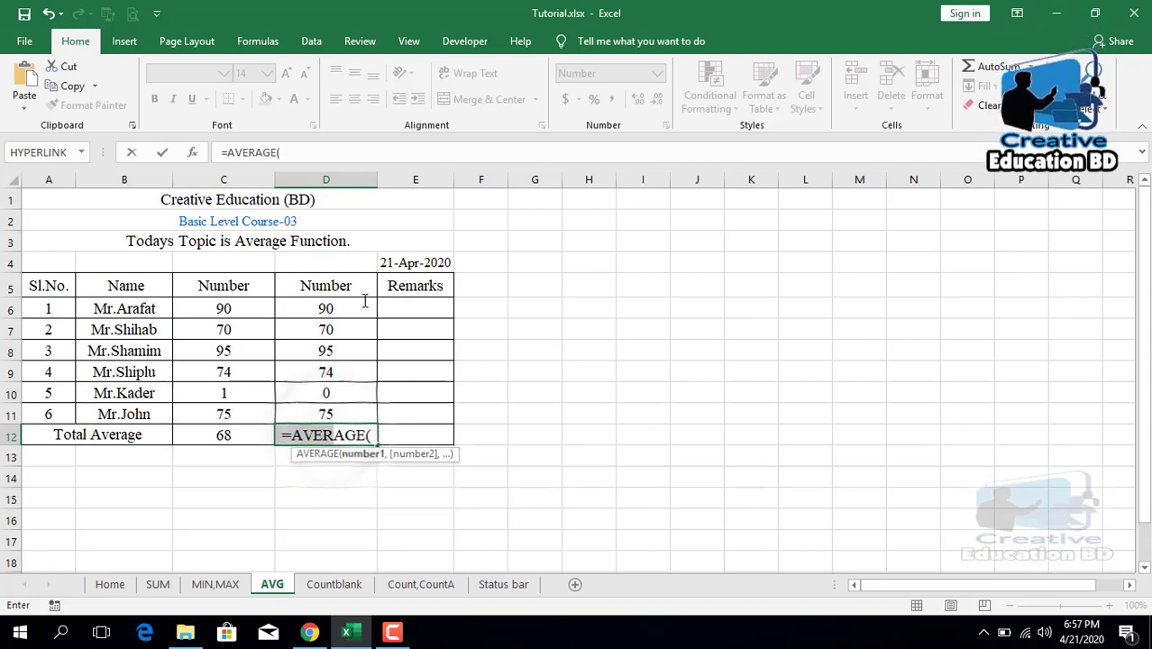
pyautogui.hotkey('ctrl', 'z')
pyautogui.press('Tab')
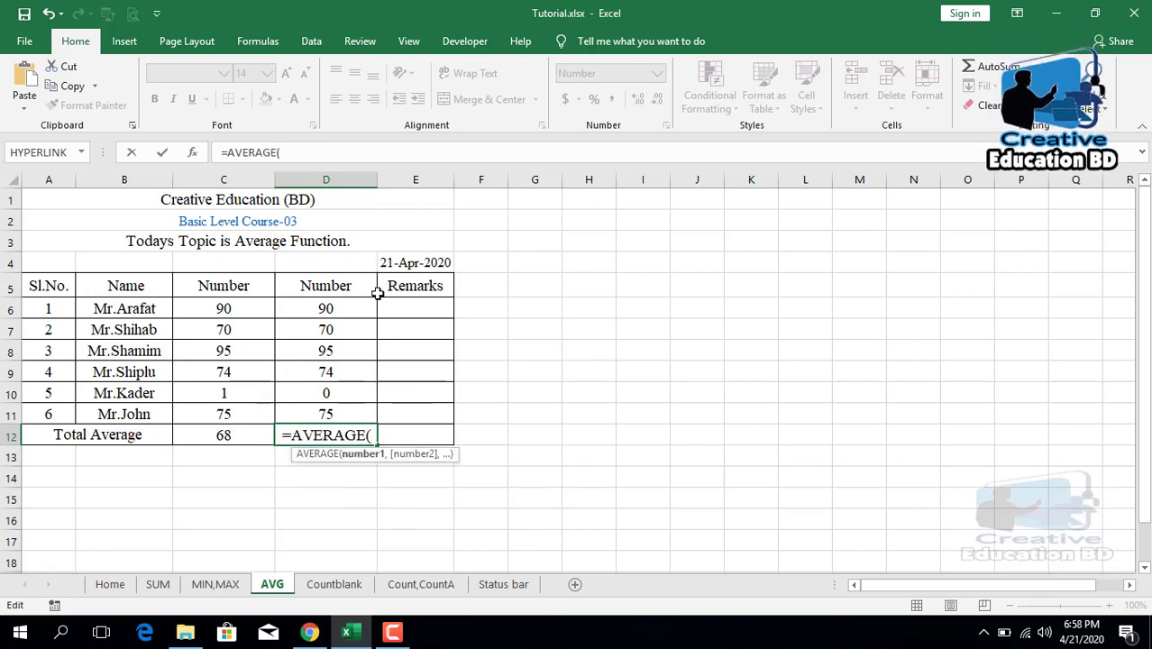
pyautogui.click(359, 311)
pyautogui.moveTo(359, 311); pyautogui.dragTo(329, 417)
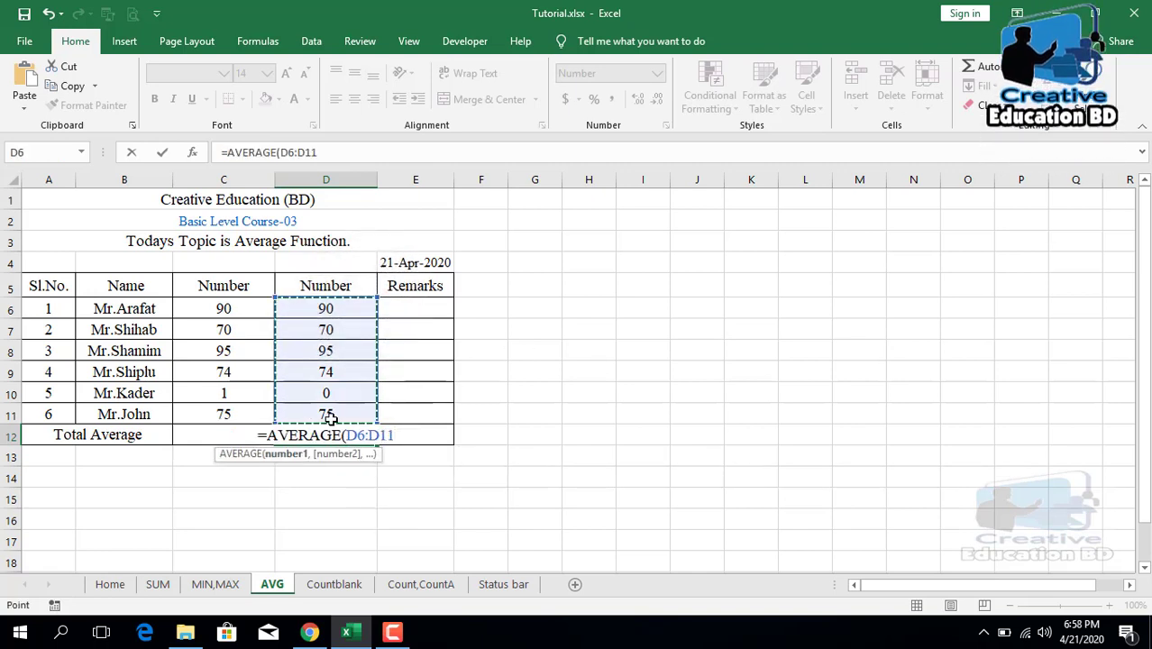
pyautogui.press('Return')
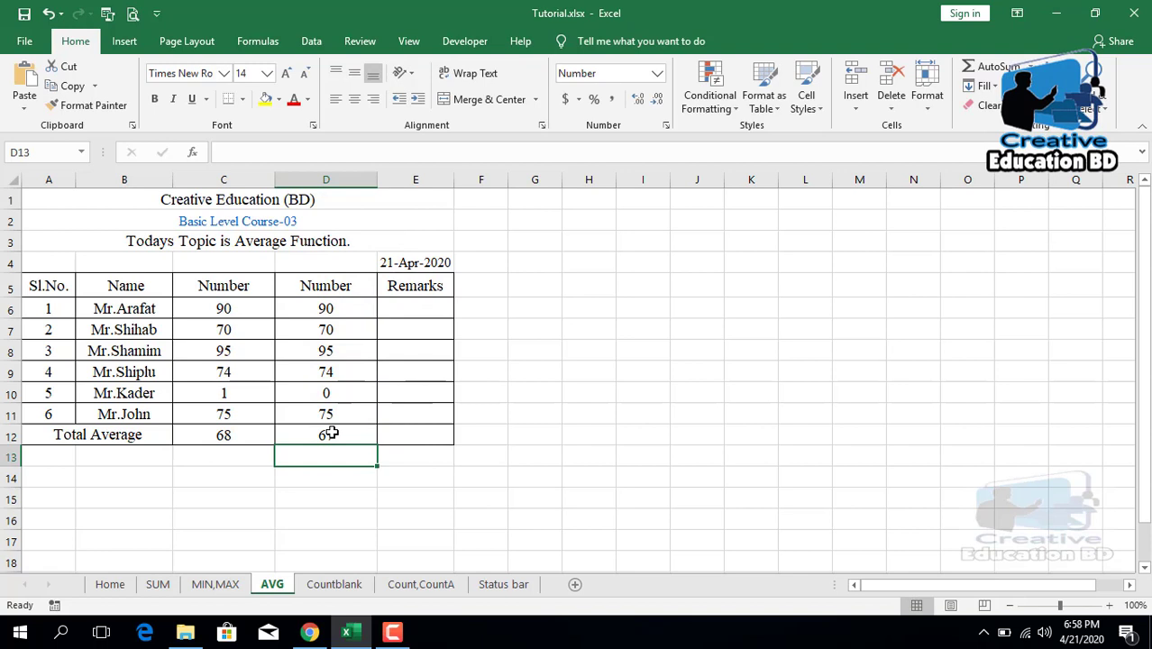
pyautogui.click(331, 433)
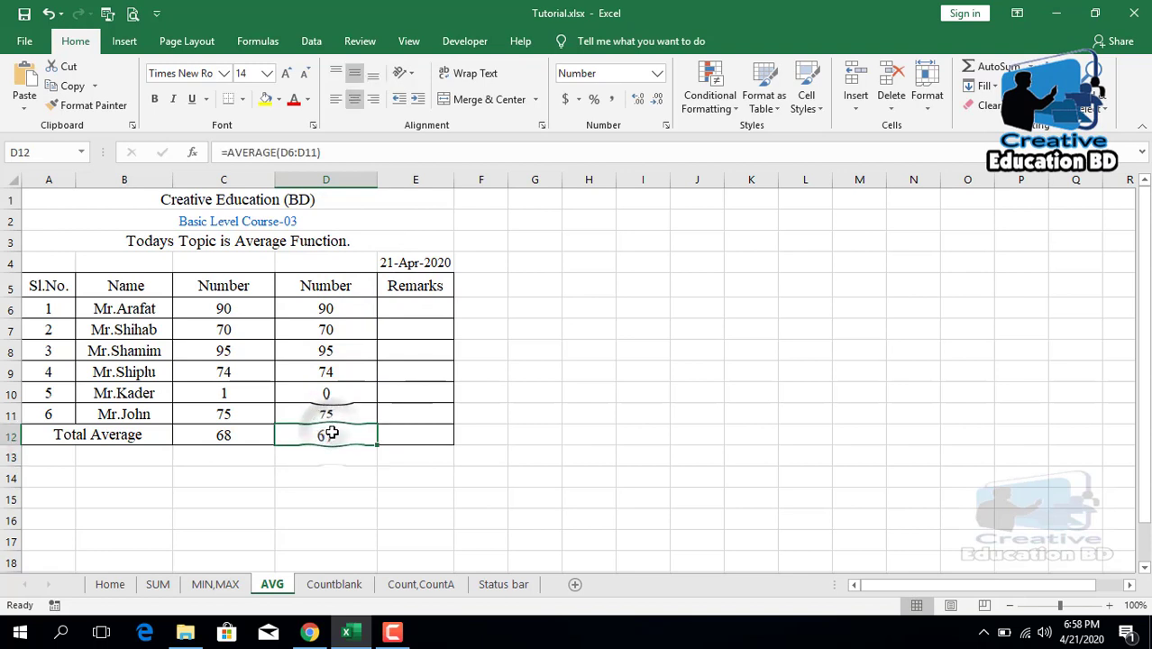
pyautogui.click(226, 283)
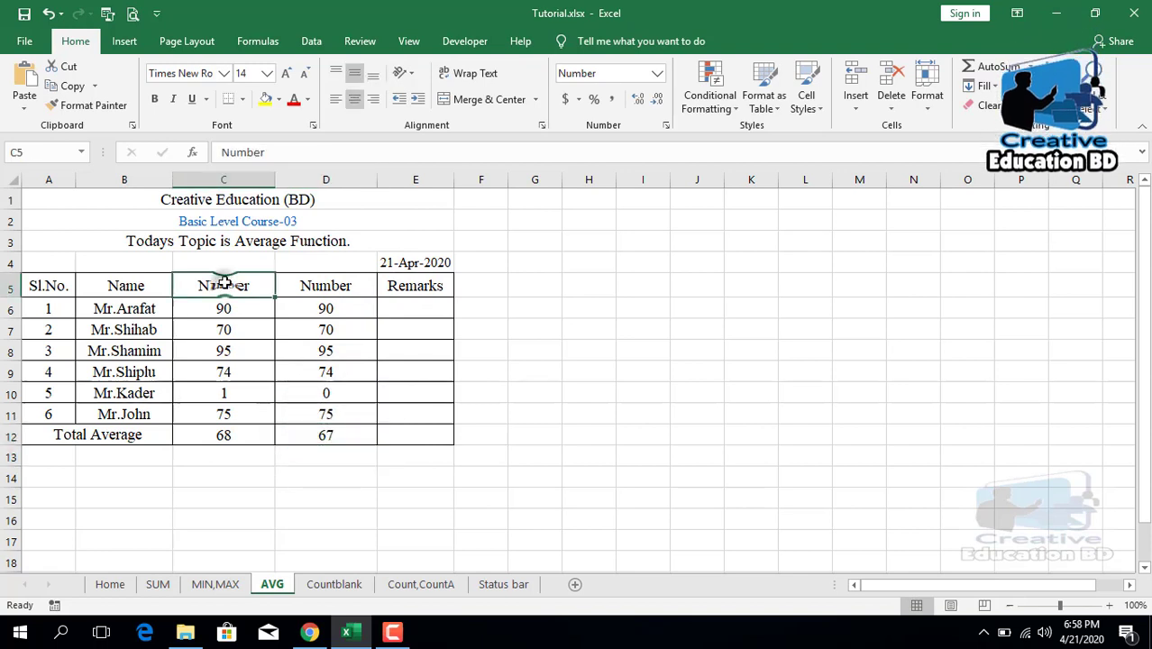
pyautogui.click(232, 179)
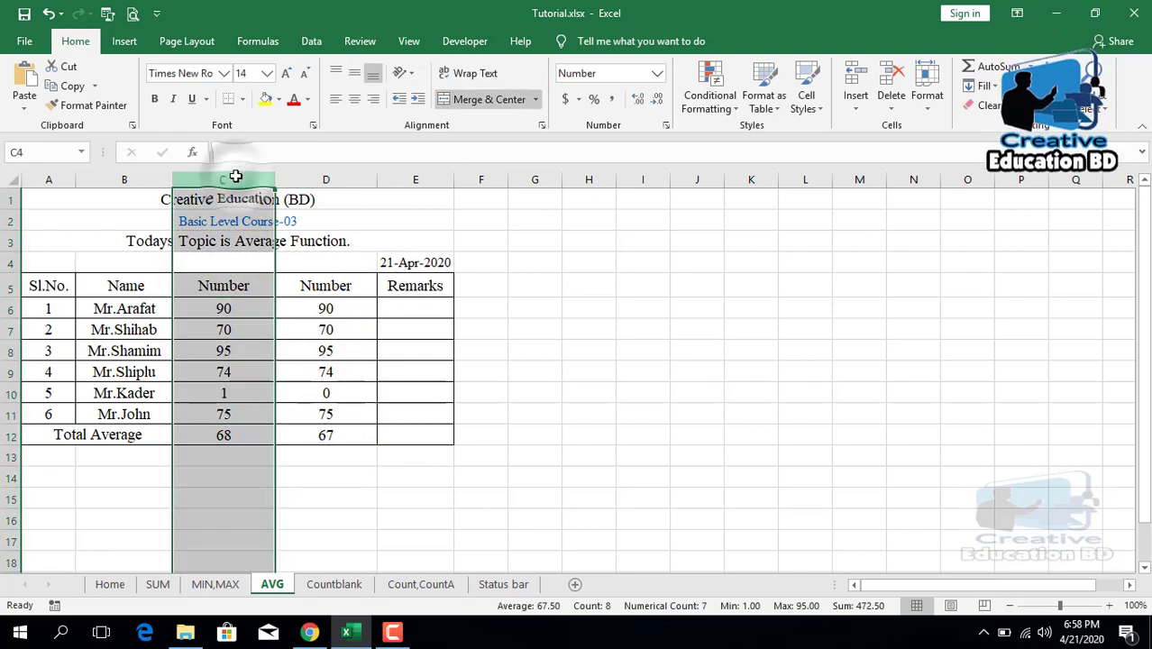
pyautogui.click(224, 438)
pyautogui.click(333, 173)
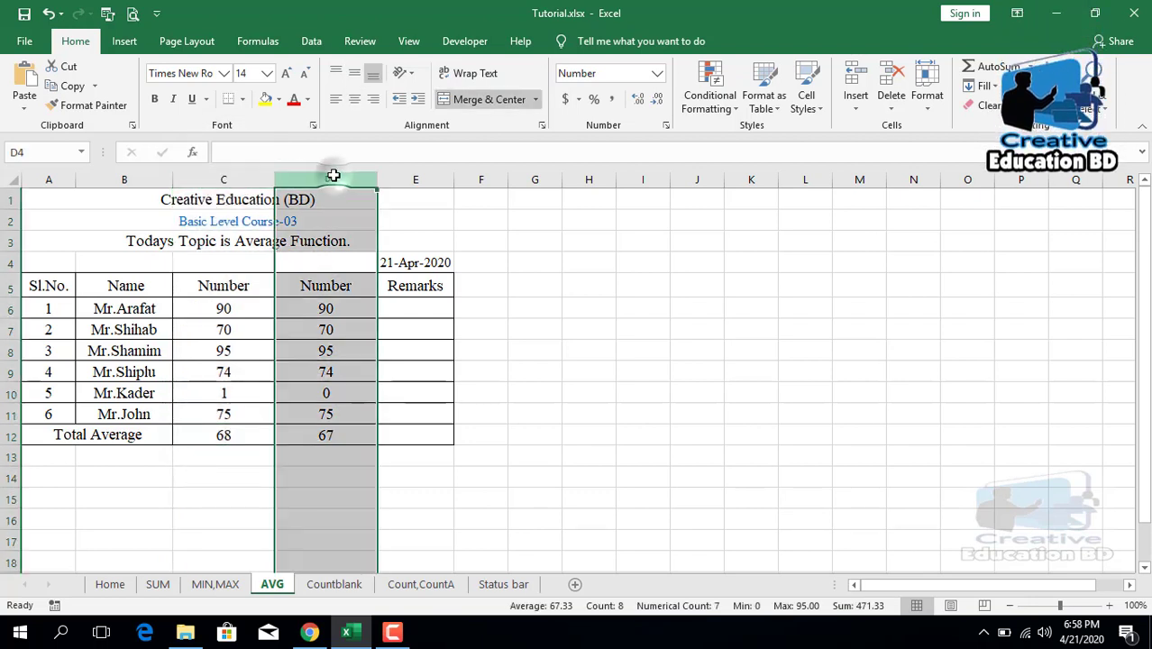
pyautogui.click(332, 436)
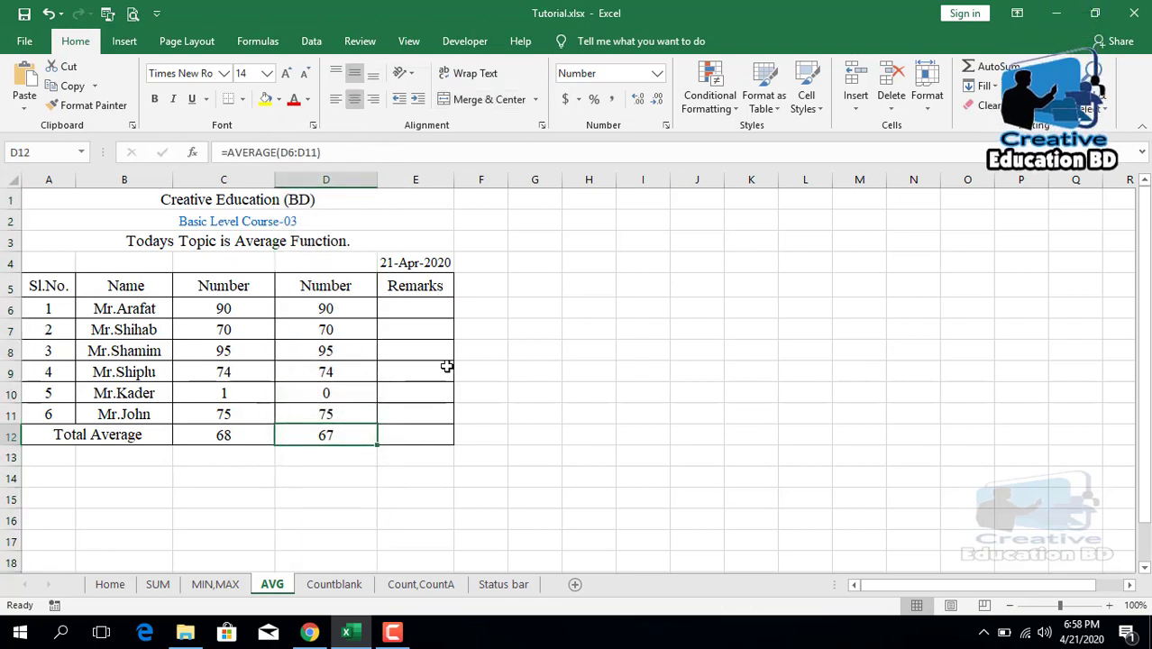
pyautogui.click(11, 394)
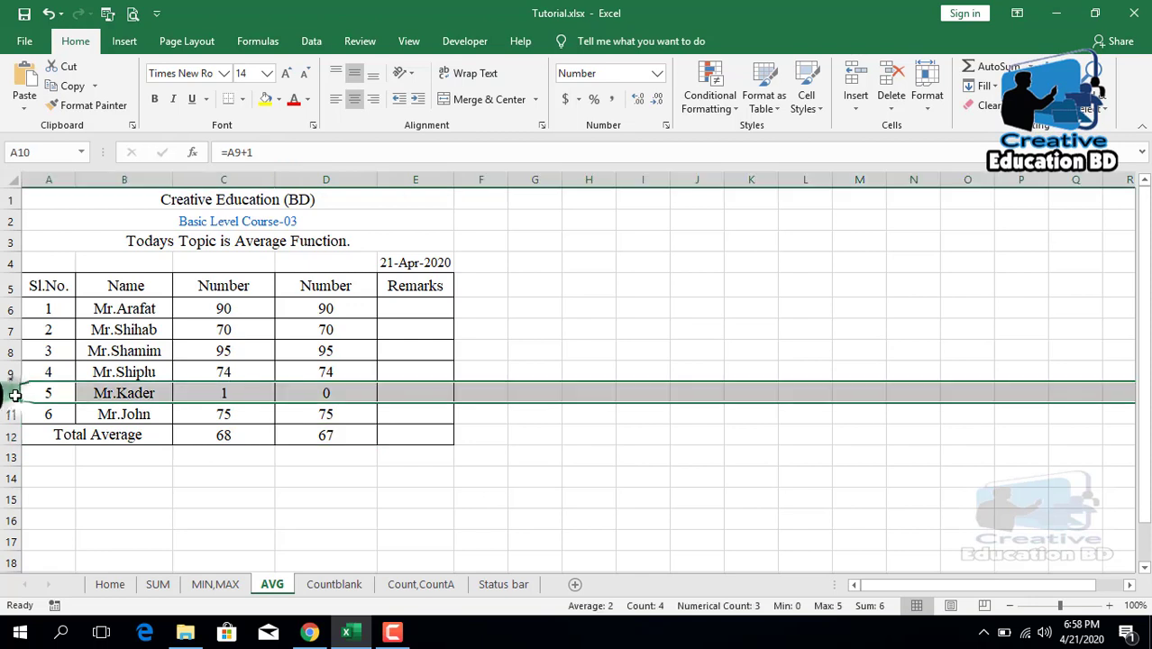
pyautogui.click(335, 393)
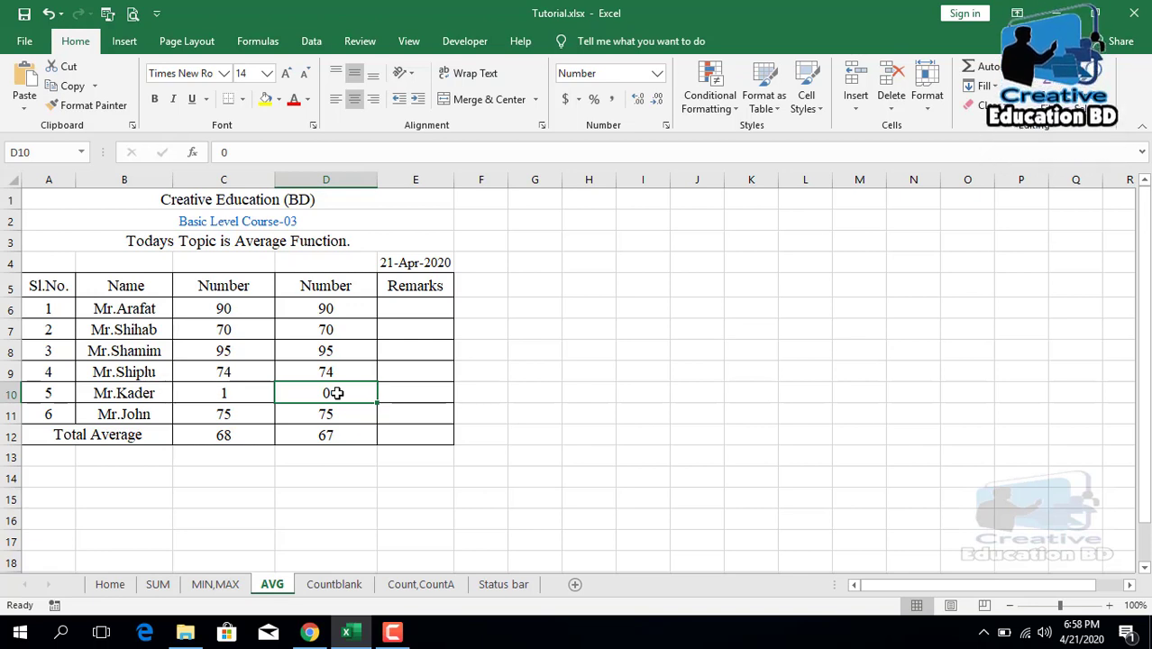
pyautogui.press('Delete')
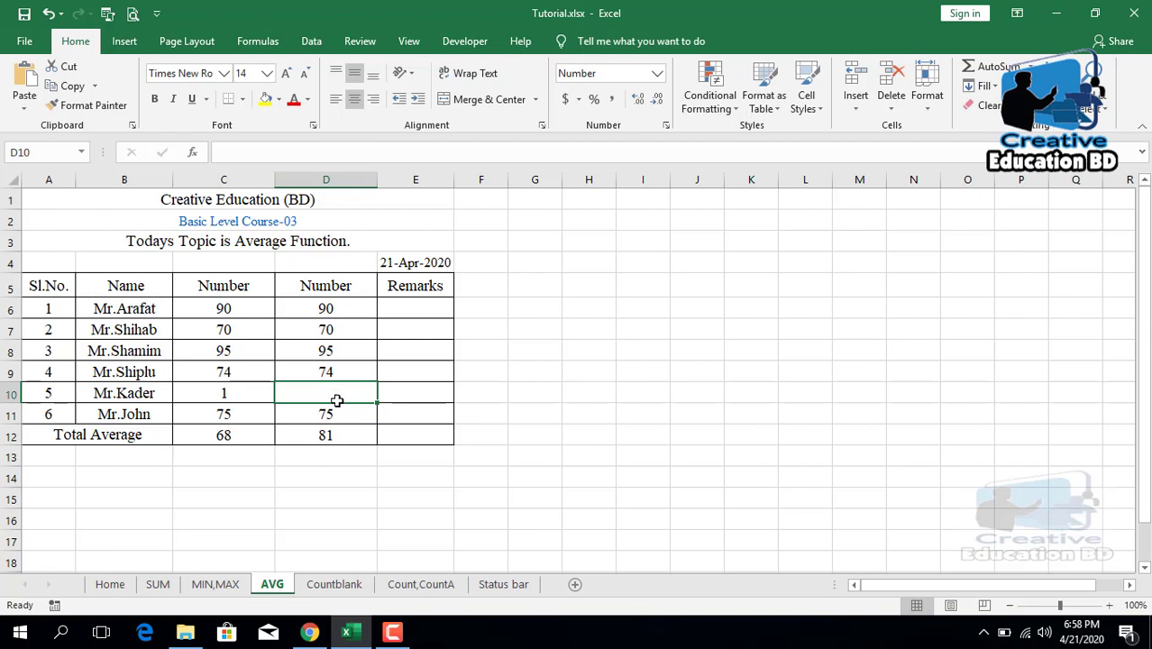
pyautogui.click(332, 436)
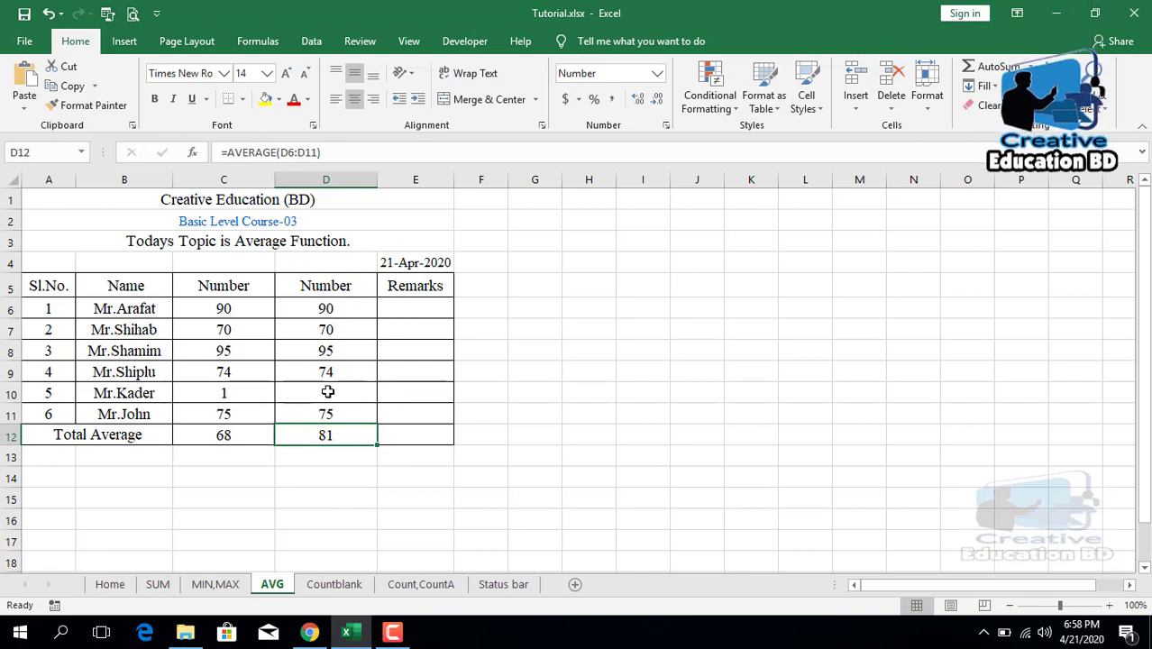
pyautogui.write('0')
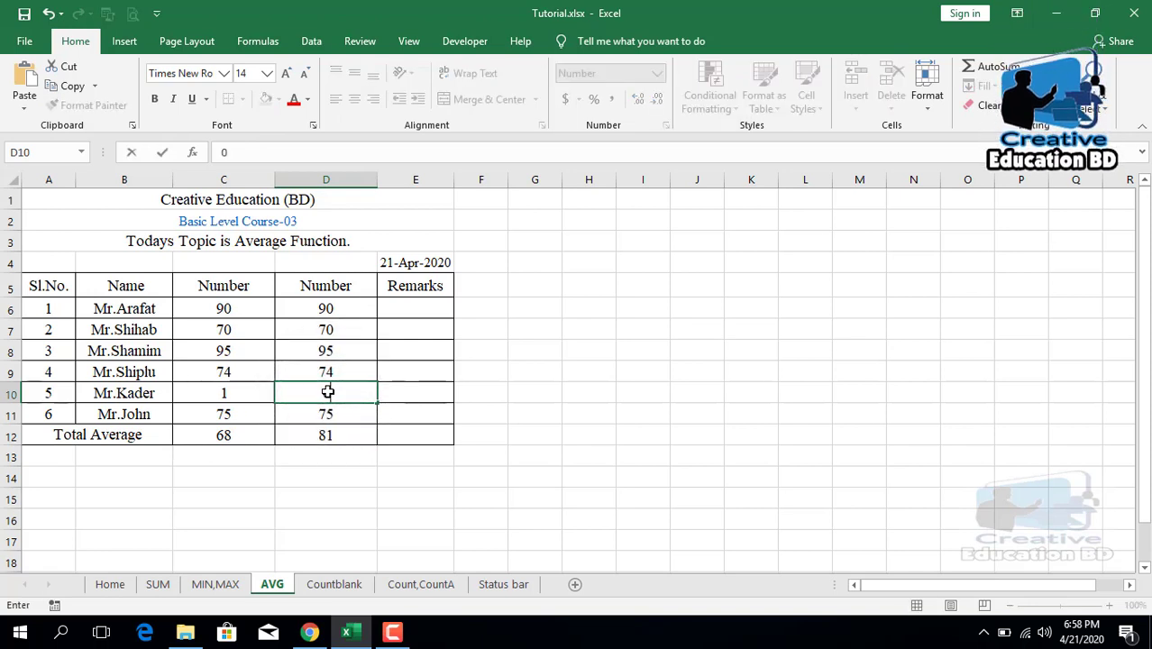
pyautogui.press('Return')
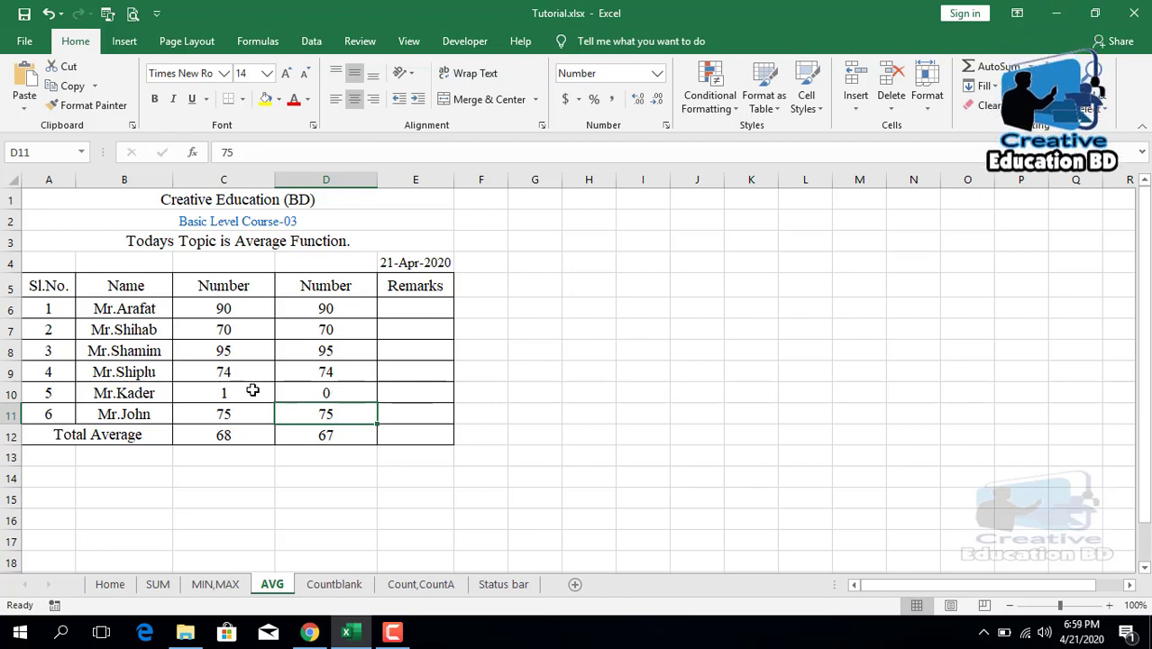
# Blank out the row 10 scores in C10 and D10 so both Total Averages show 81
pyautogui.click(224, 179)
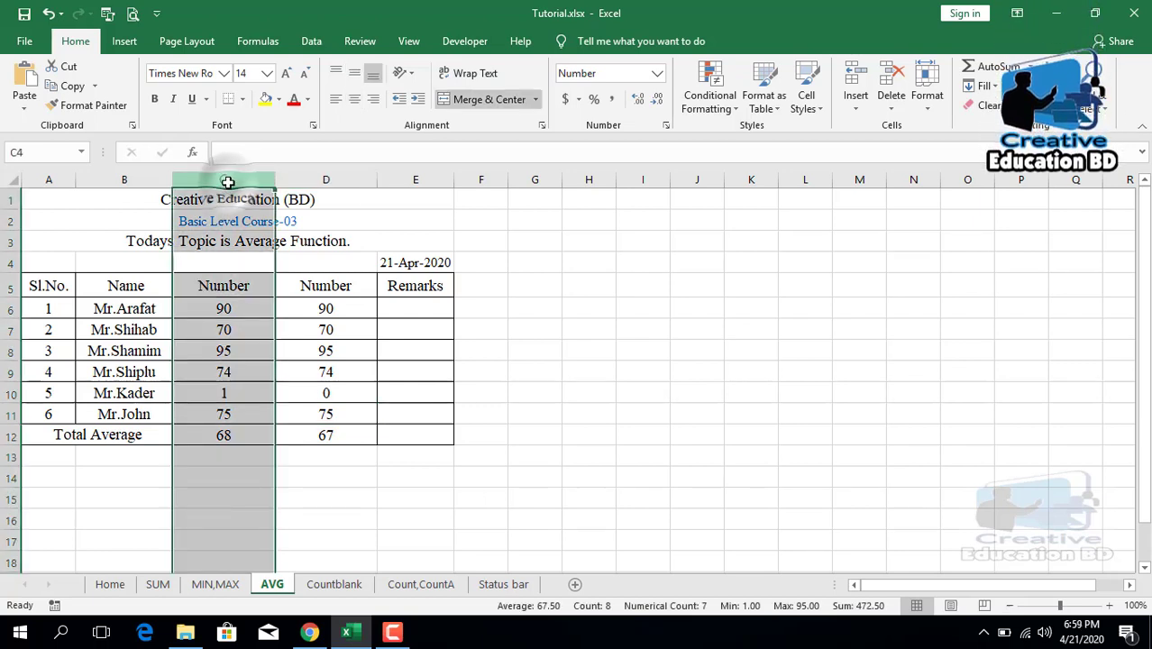
pyautogui.click(242, 397)
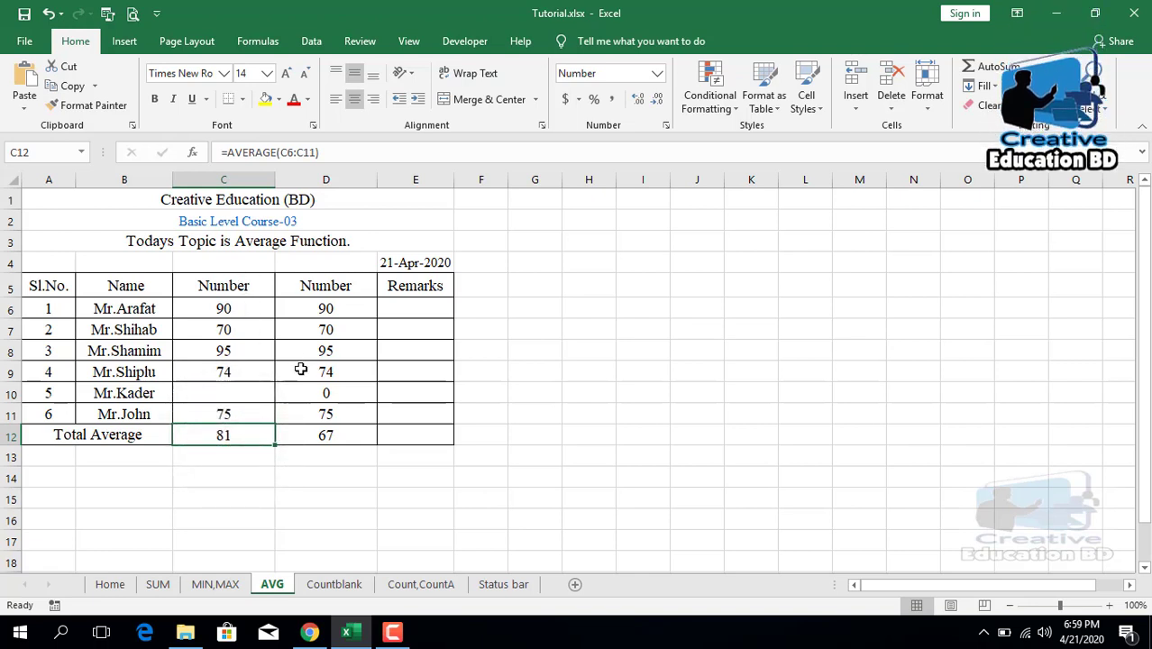
pyautogui.click(325, 391)
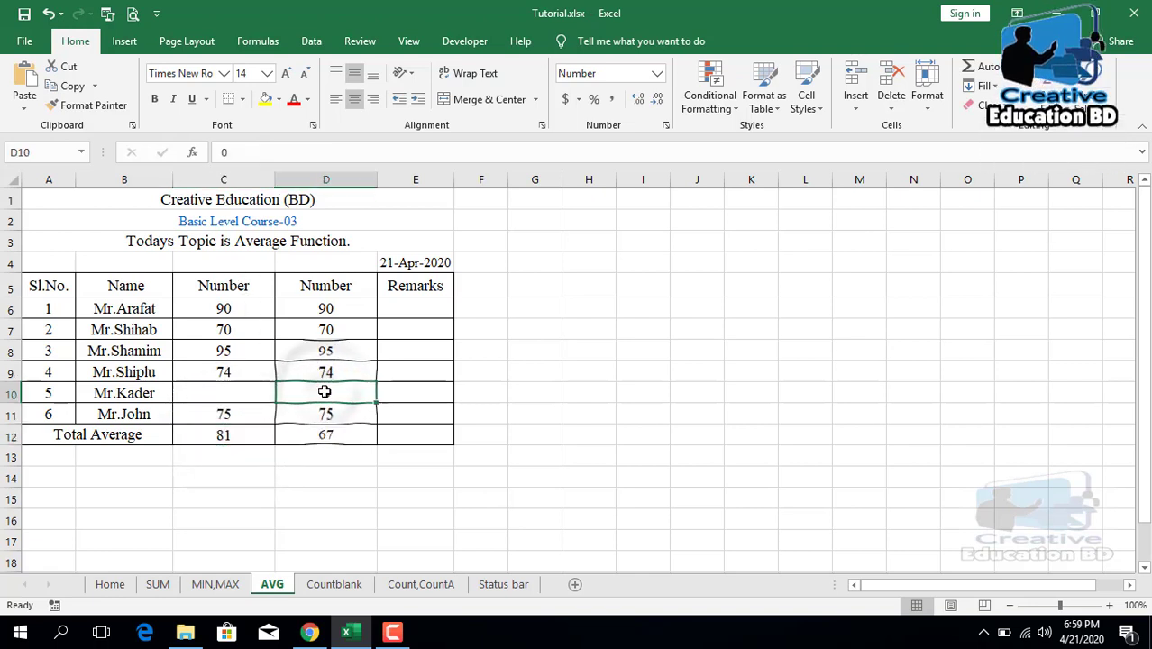
pyautogui.press('Delete')
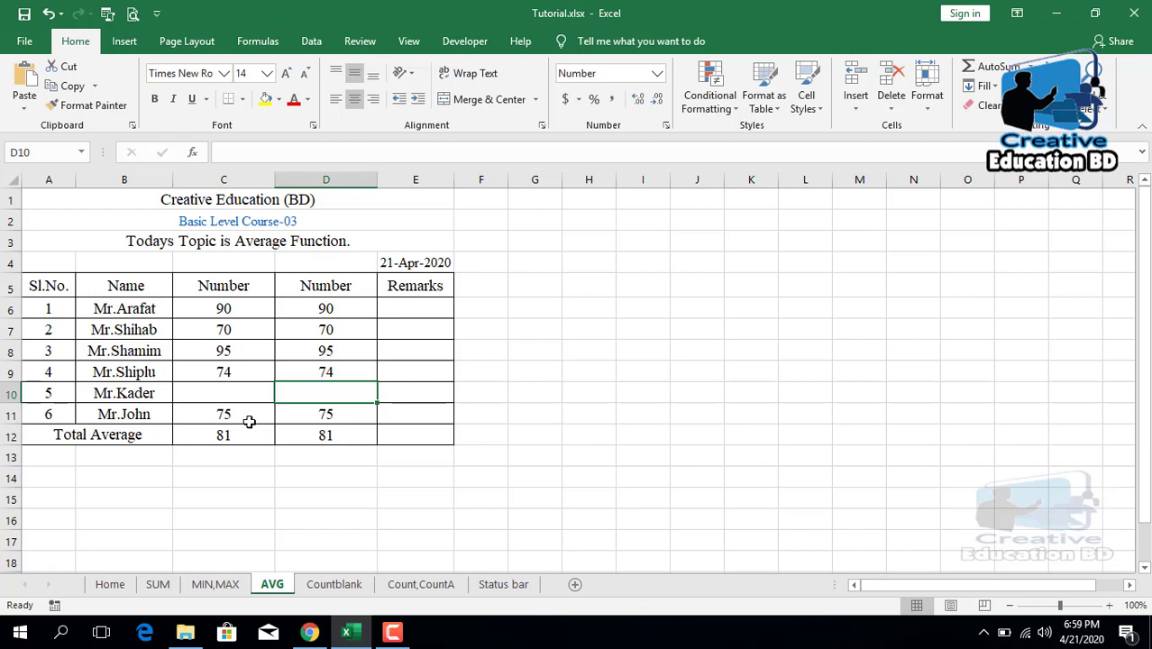